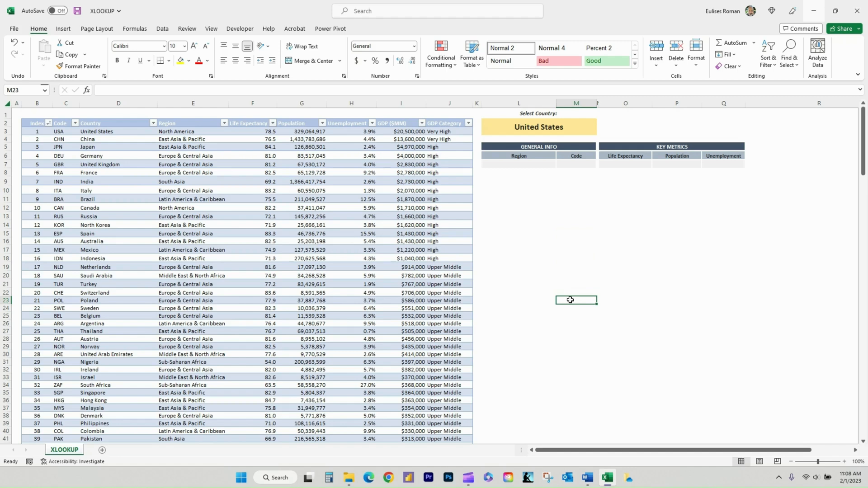
Examine the Country, Region, Life Expectancy, Population and Unemployment columns of the countries table.
left_click(545, 288)
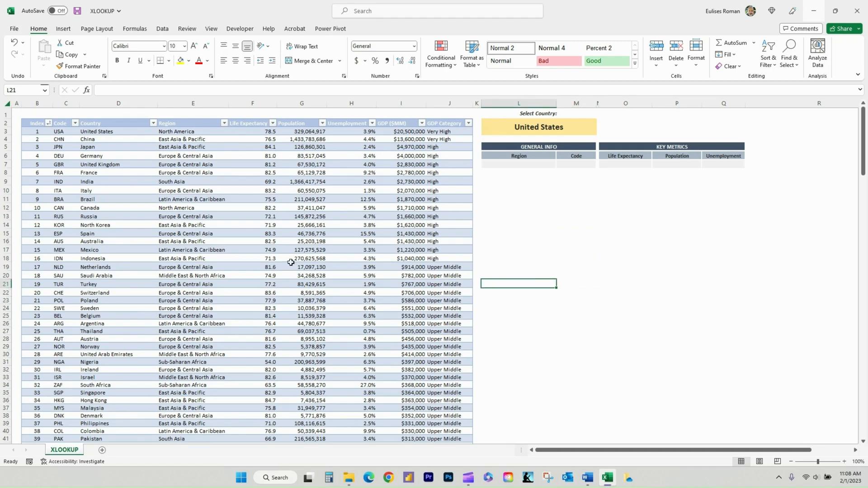
left_click(114, 103)
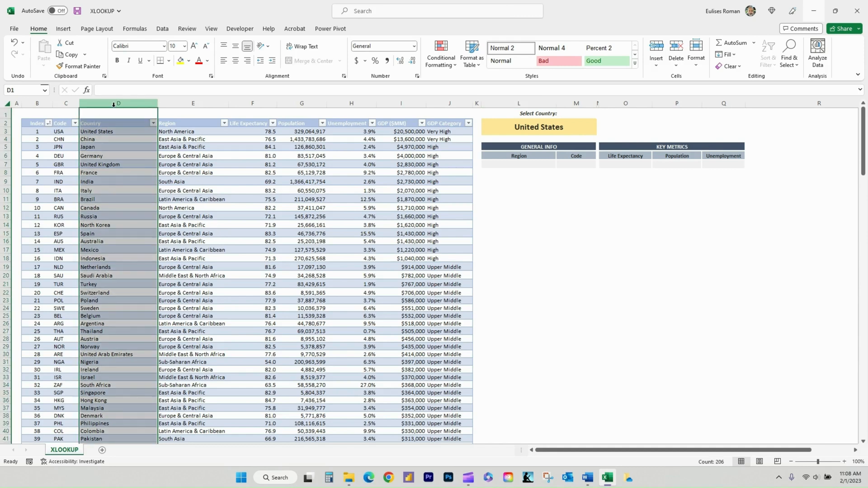
left_click(182, 103)
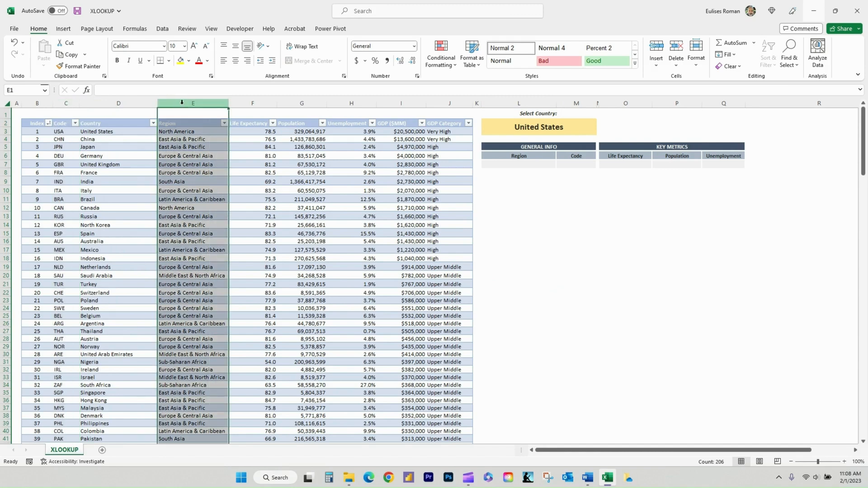
left_click(246, 103)
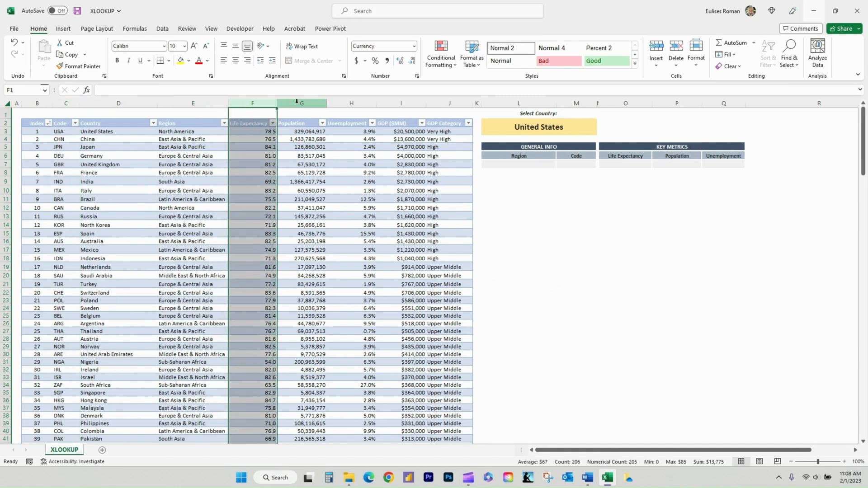
left_click(296, 102)
left_click(347, 102)
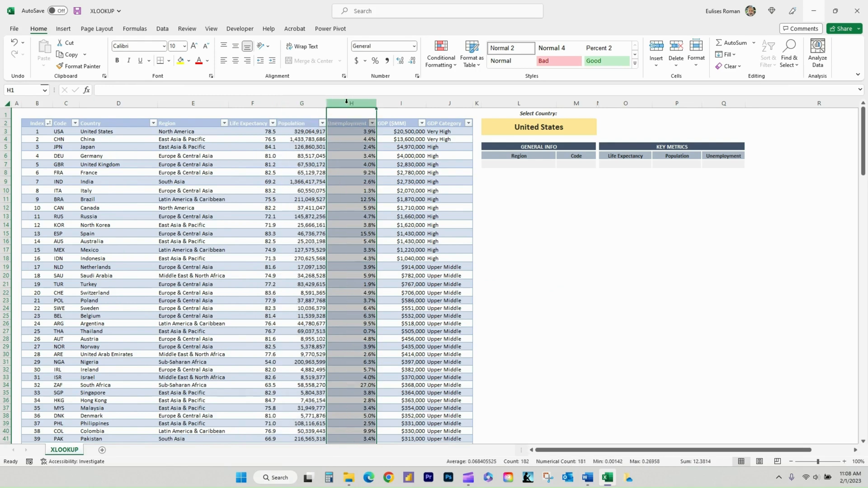
left_click(552, 232)
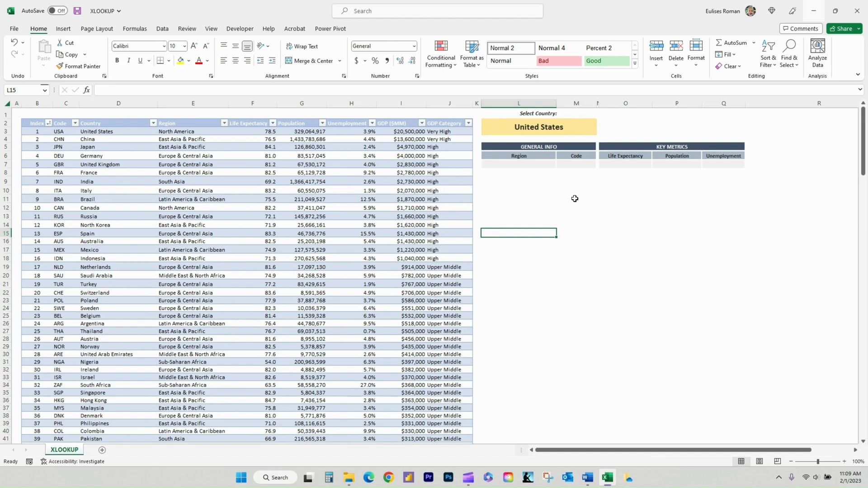
Review the General Info and Key Metrics headings of the lookup report: Region, Code, Life Expectancy, Population and Unemployment.
left_click(535, 164)
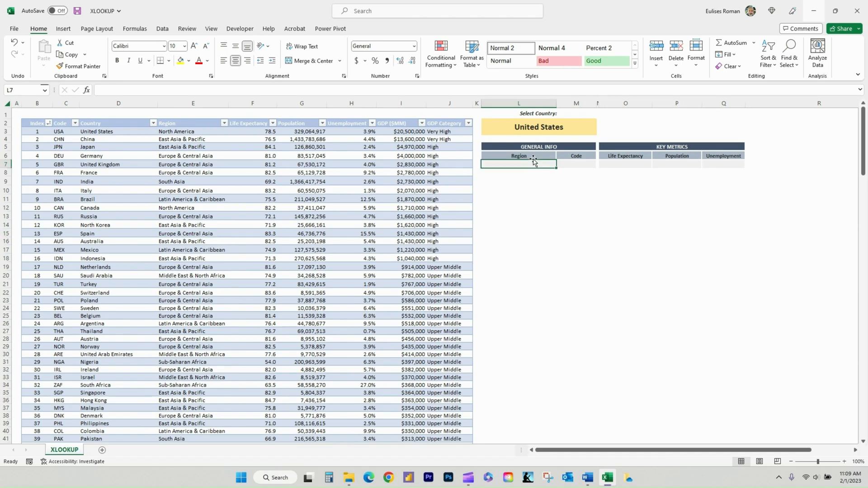
left_click(533, 157)
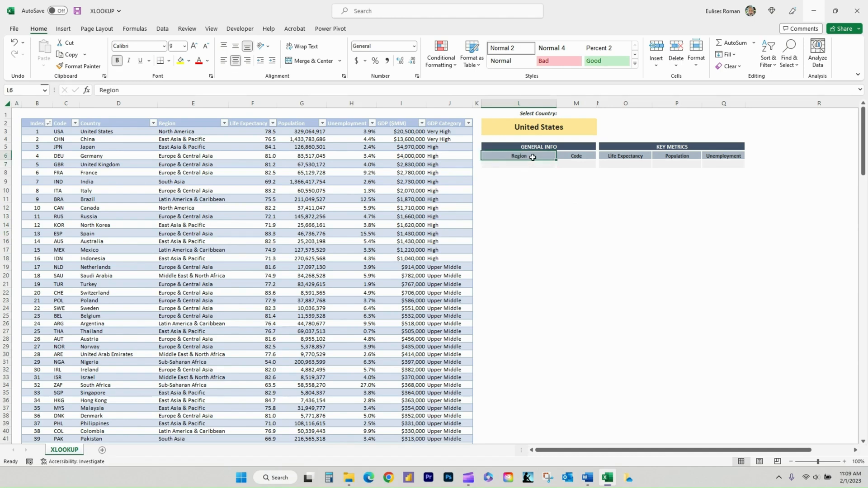
left_click(577, 155)
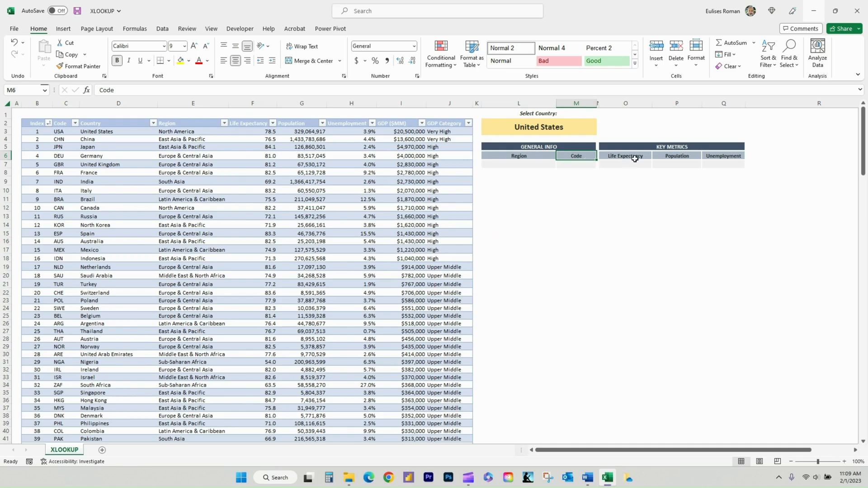
left_click(650, 148)
left_click(616, 156)
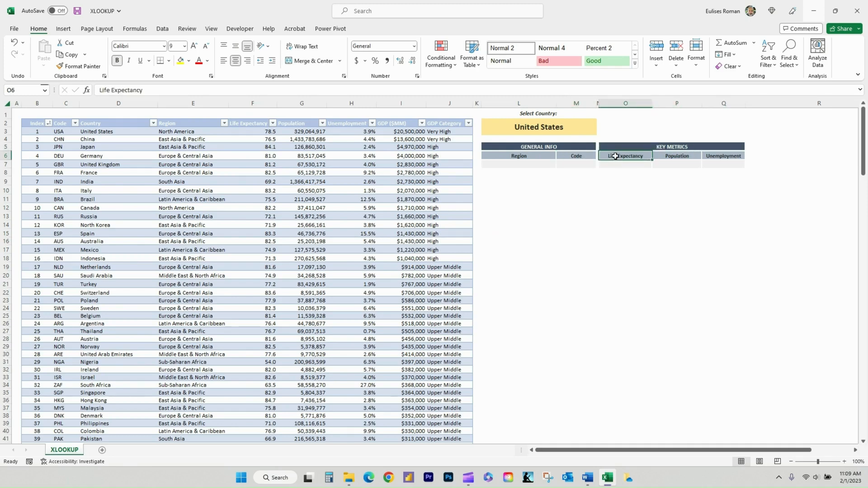
left_click(677, 156)
left_click(725, 156)
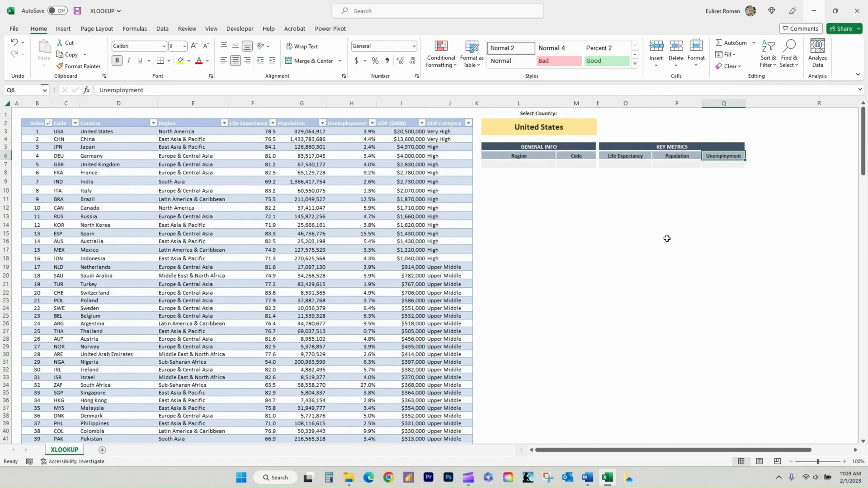
Enter =XLOOKUP(L2,Countries3[Country],Countries3[Region]) in L7 to return the selected country's region.
left_click(537, 164)
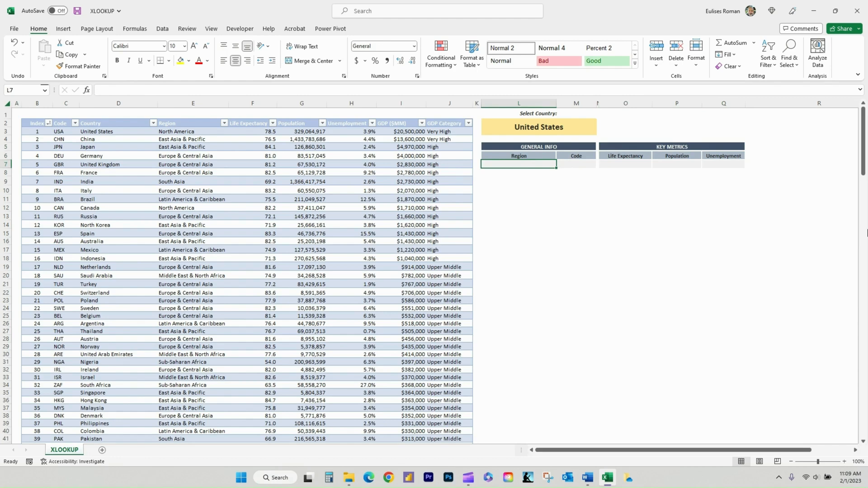
type("=XL")
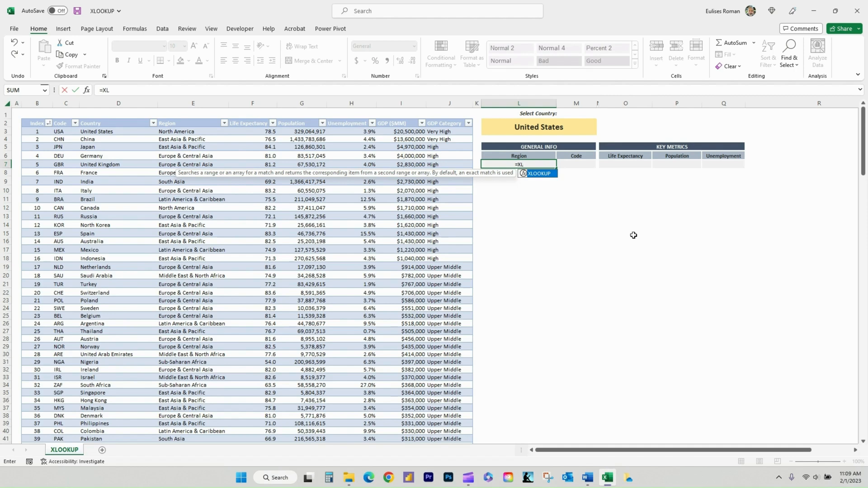
double_click(534, 178)
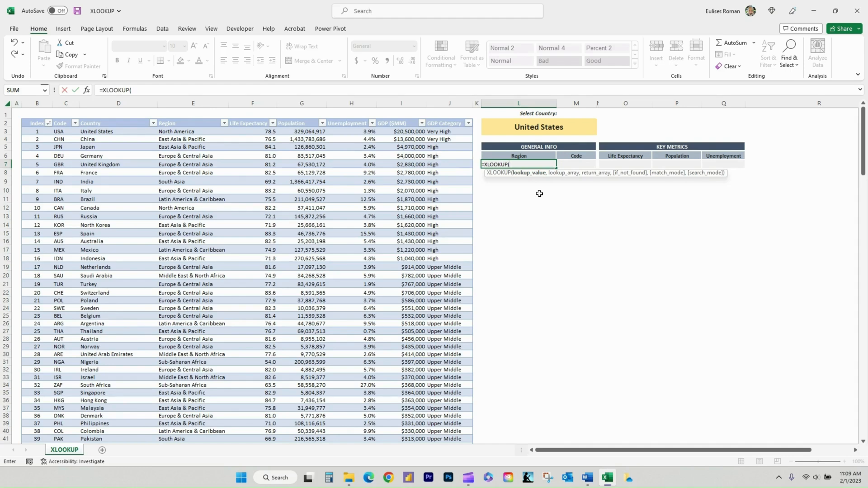
left_click(545, 127)
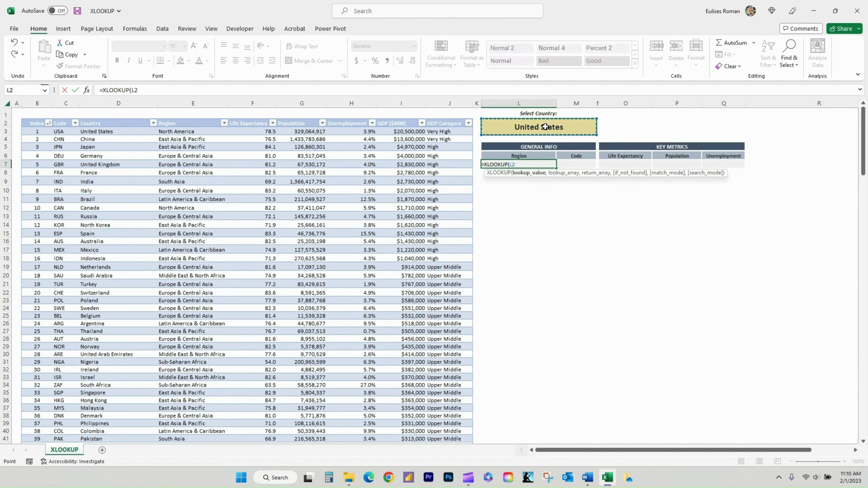
type(",")
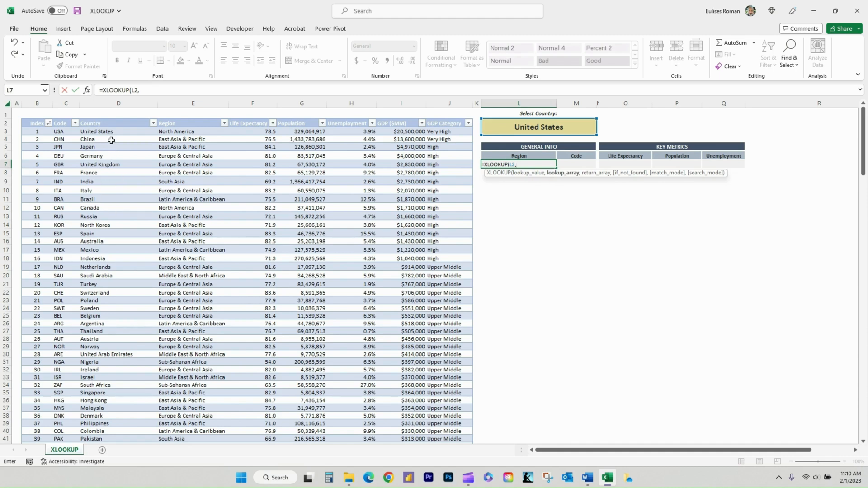
left_click(120, 117)
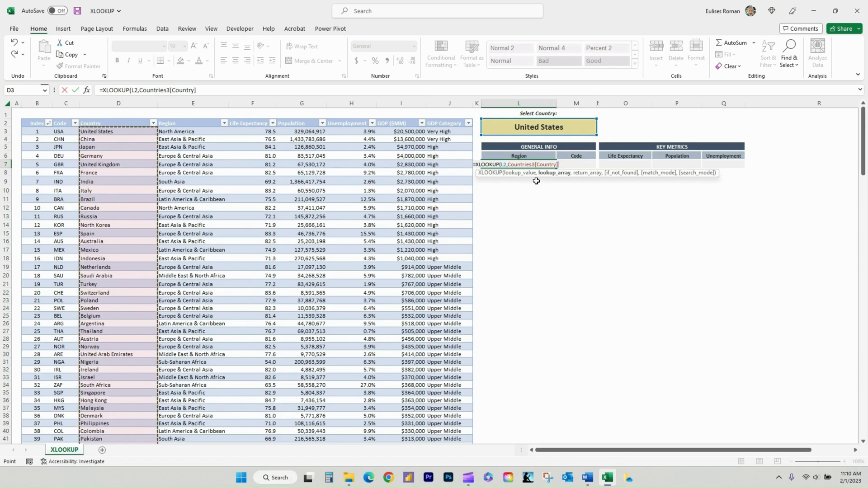
type(",")
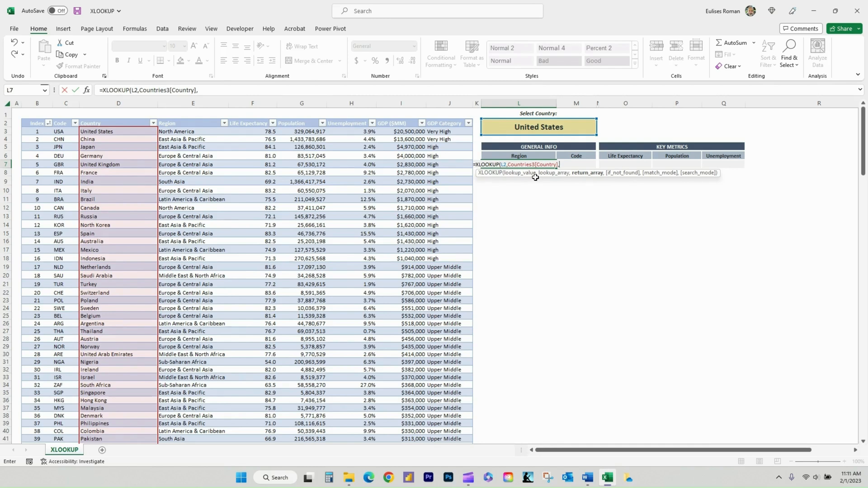
left_click(189, 117)
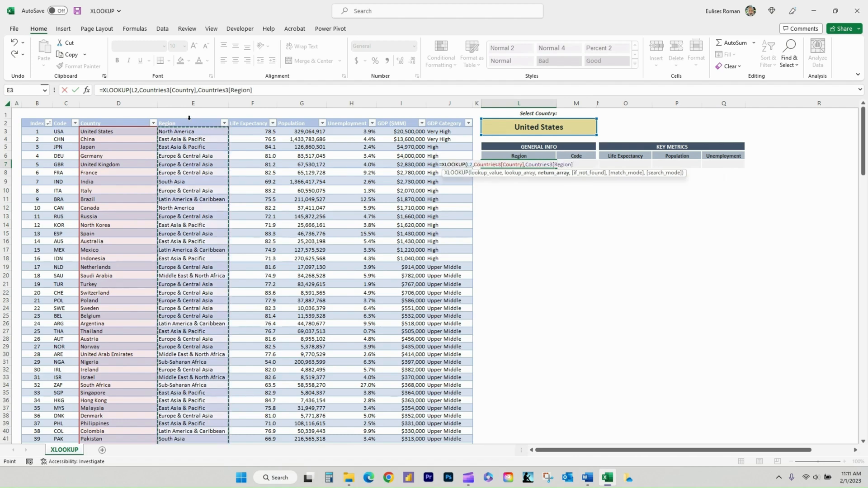
type(")")
key("Return")
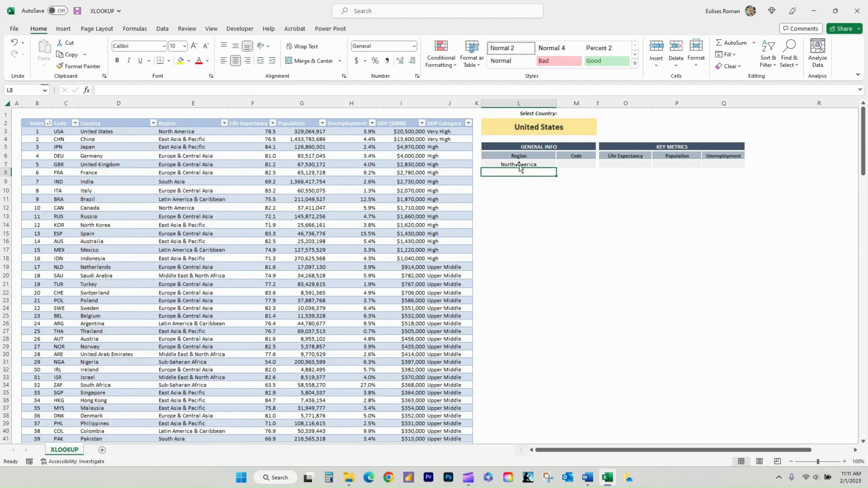
Enter =XLOOKUP(L2,Countries3[Country],Countries3[Code]) in M7 to return the selected country's code.
left_click(575, 166)
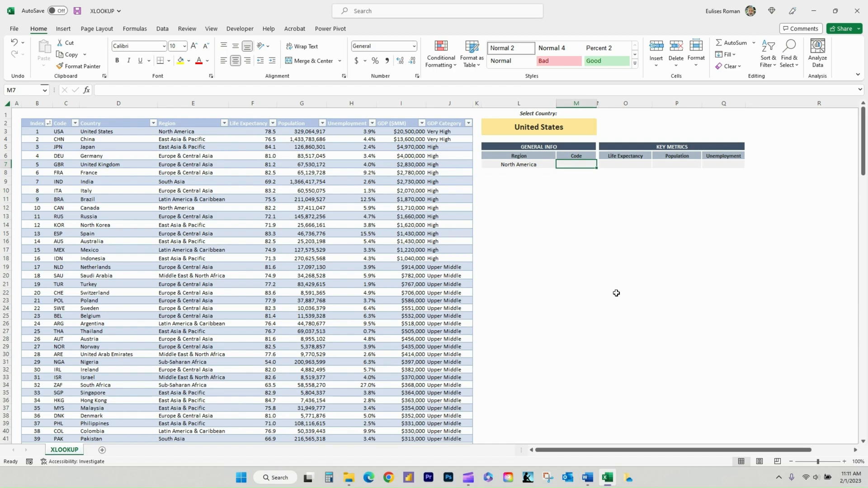
type("=XL")
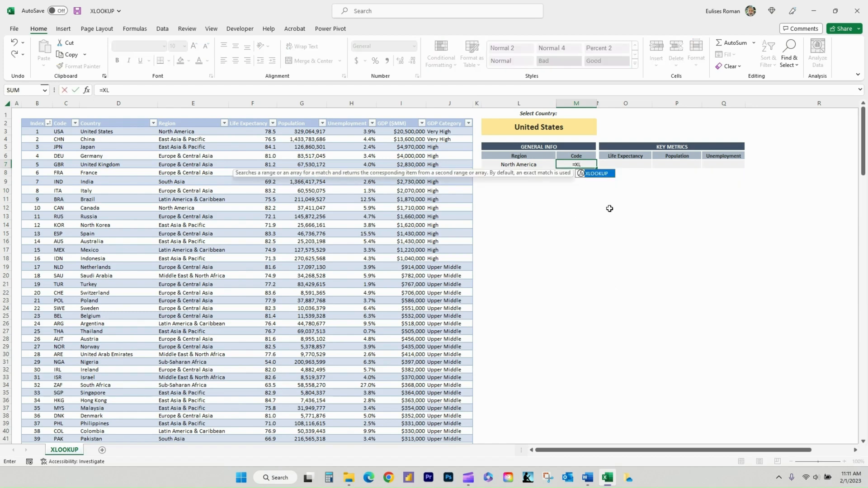
double_click(595, 175)
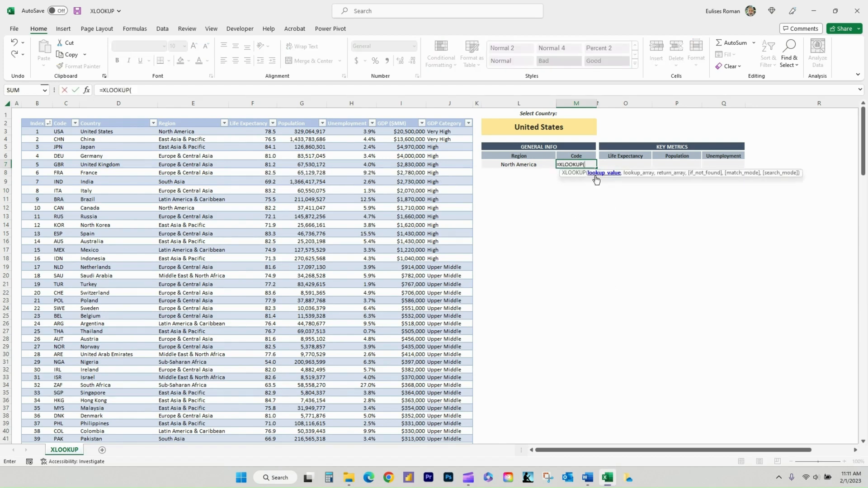
left_click(530, 129)
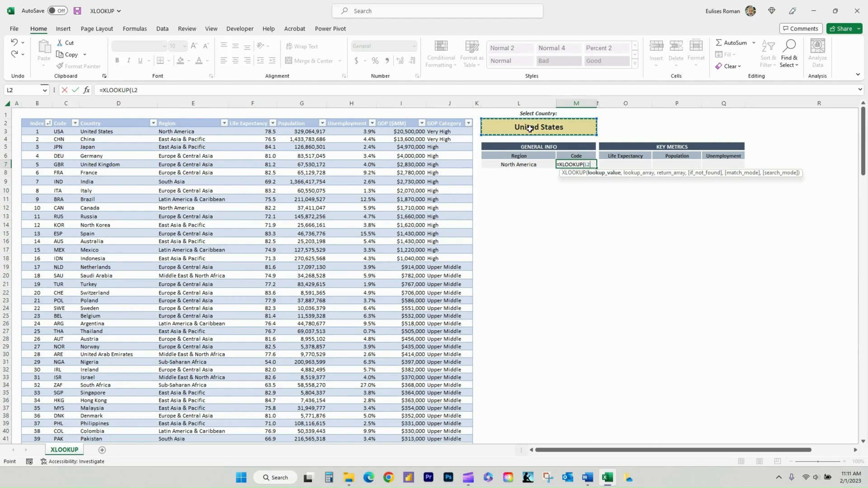
type(",")
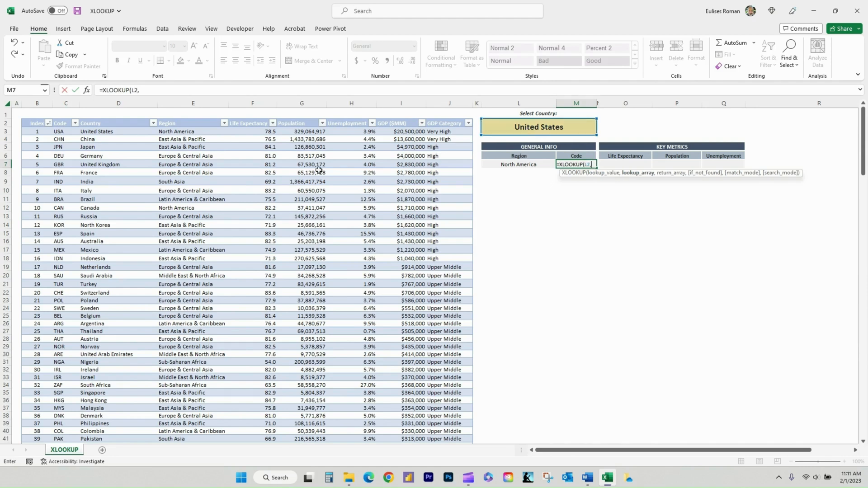
left_click(109, 118)
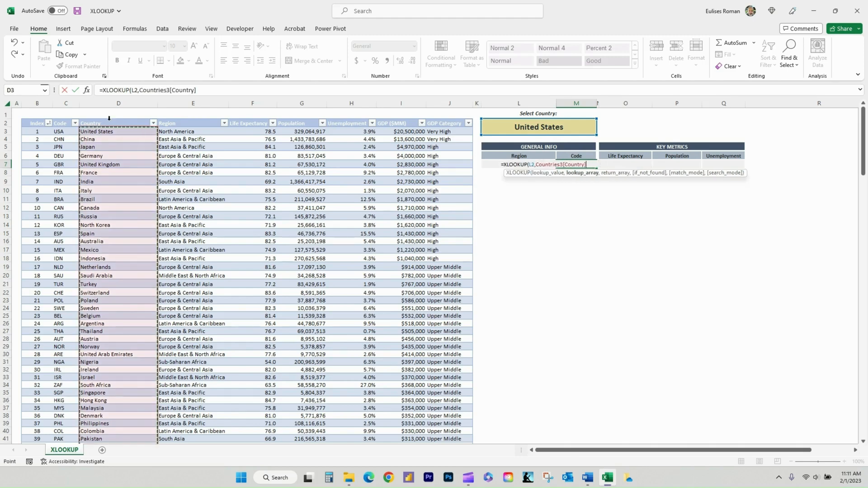
type(",")
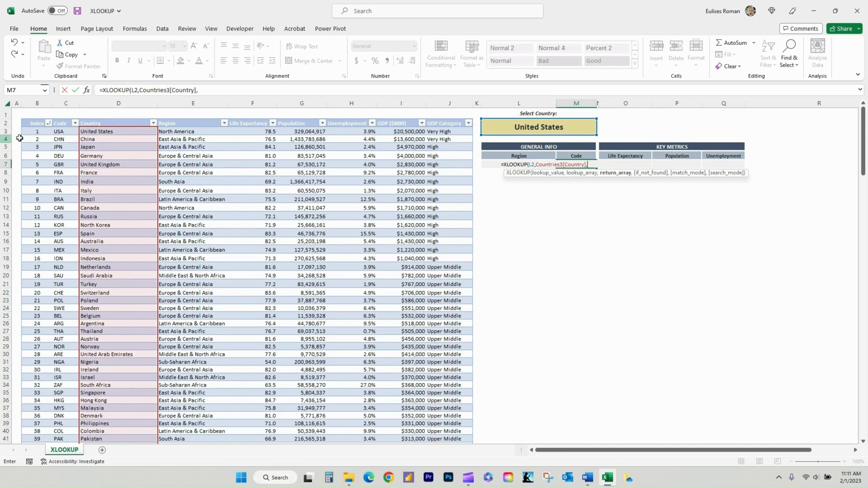
left_click(59, 118)
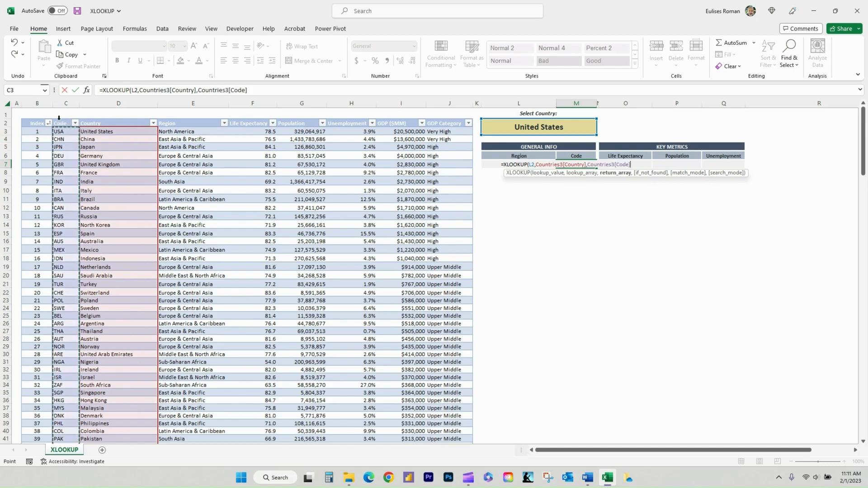
type(")")
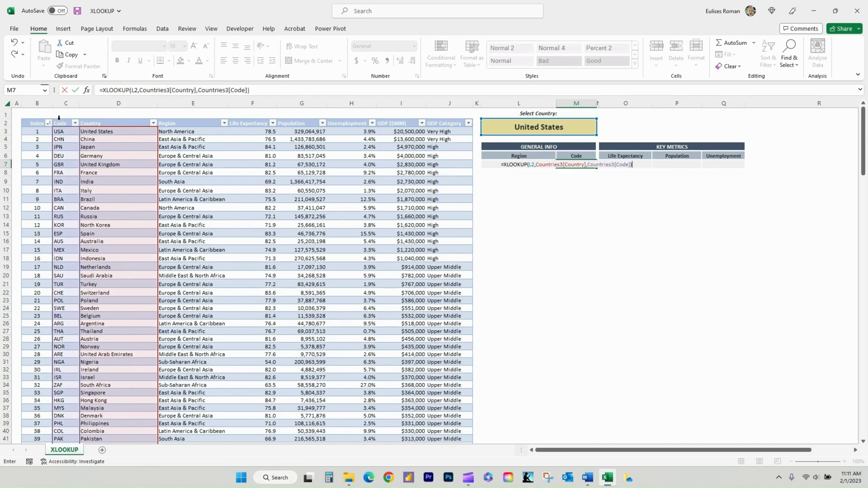
key("Return")
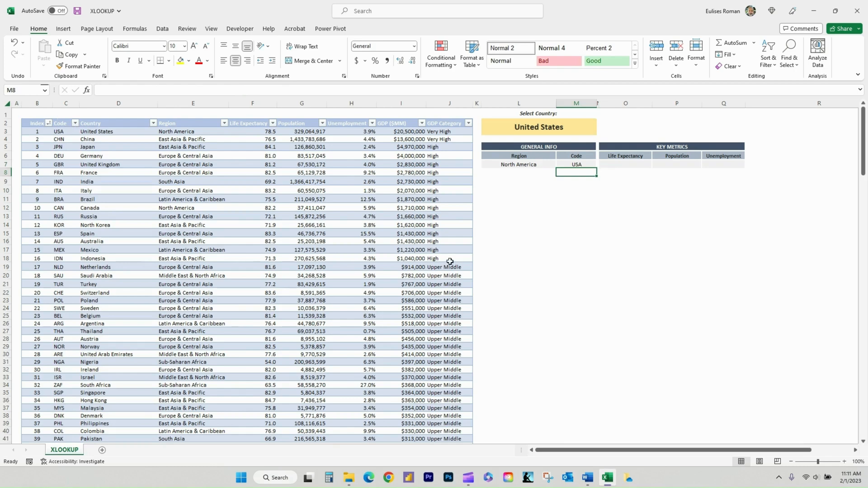
Choose Venezuela as the selected country in L2 to test the Region and Code lookups.
left_click(572, 131)
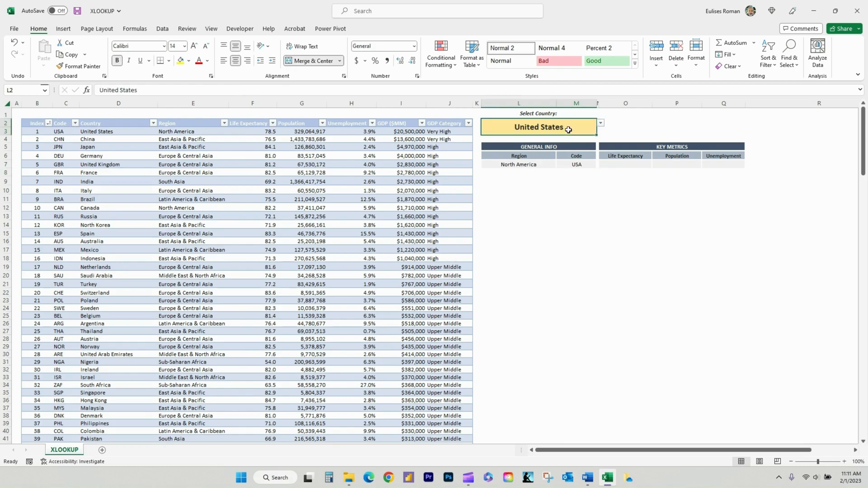
left_click(600, 123)
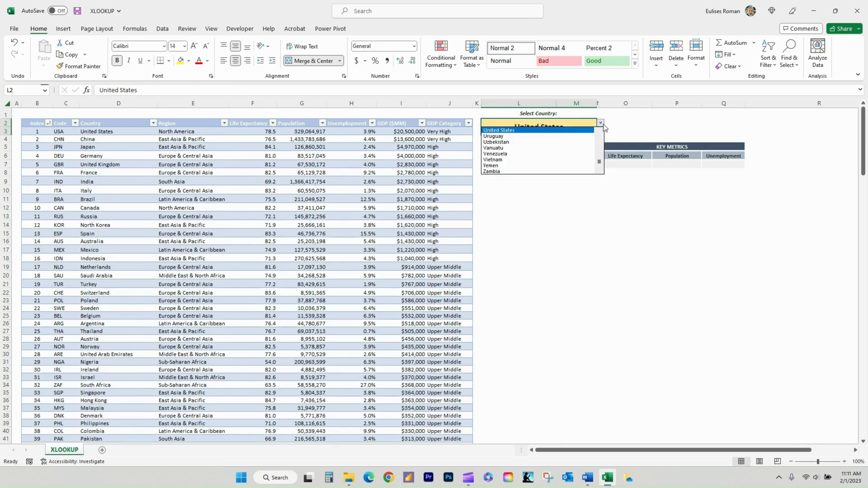
left_click(517, 154)
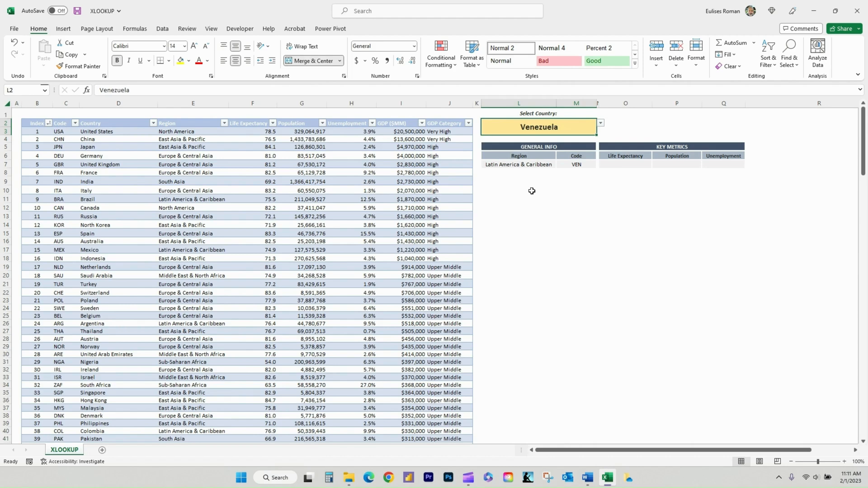
Choose Uruguay as the selected country in L2 to check the Region and Code lookups again.
left_click(600, 126)
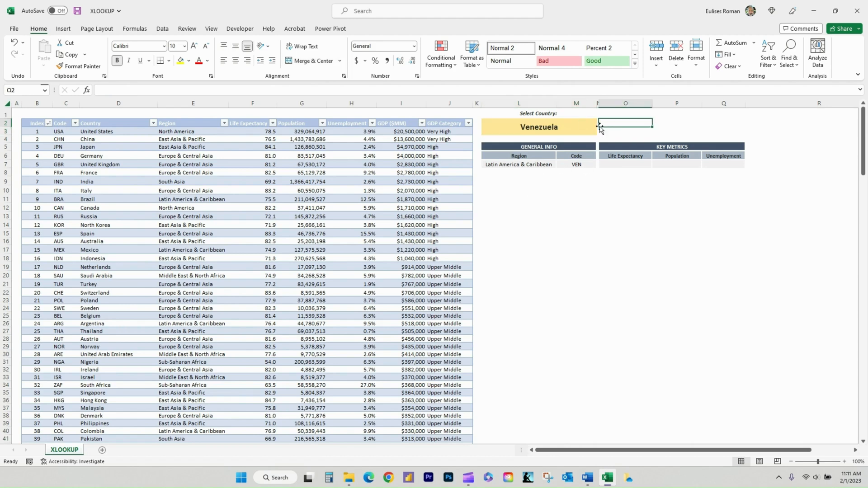
left_click(582, 126)
left_click(601, 123)
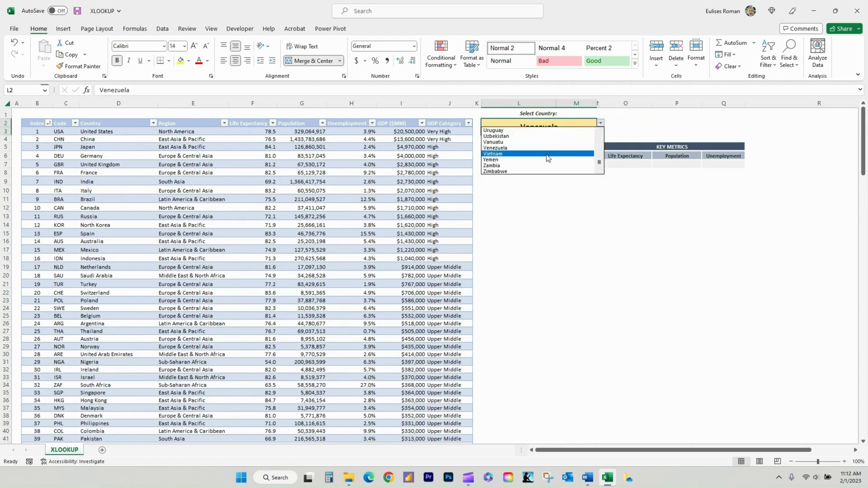
left_click(520, 130)
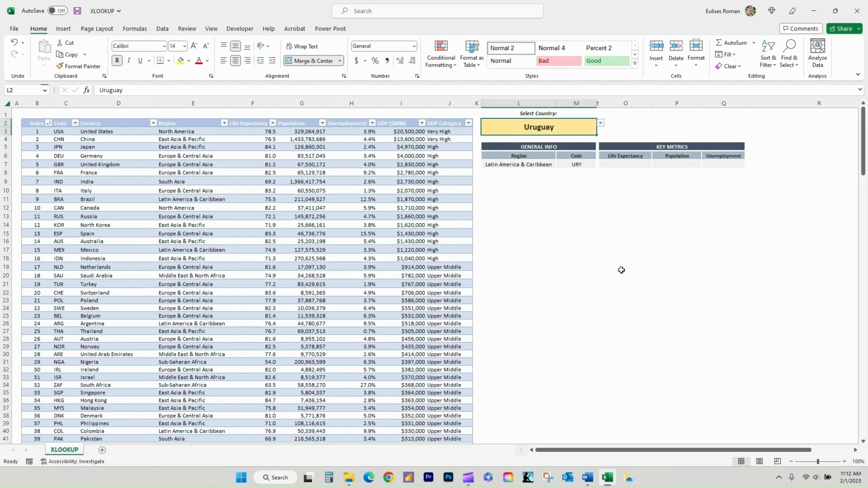
Switch the selected country in L2 to Spain to test the Region and Code lookups with another region.
left_click(600, 123)
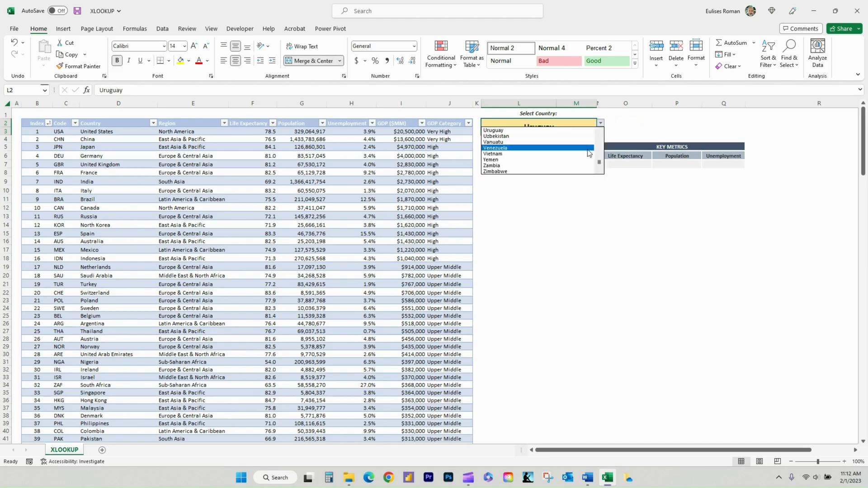
scroll(600, 166, "up", 5)
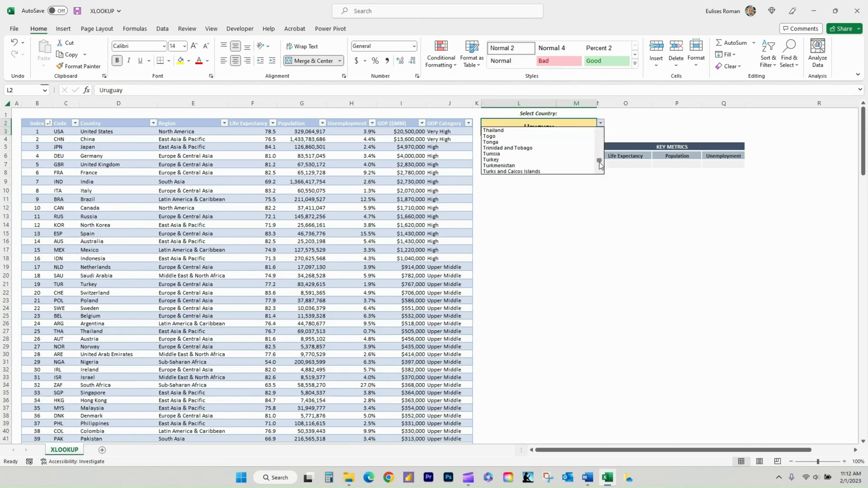
scroll(599, 163, "up", 4)
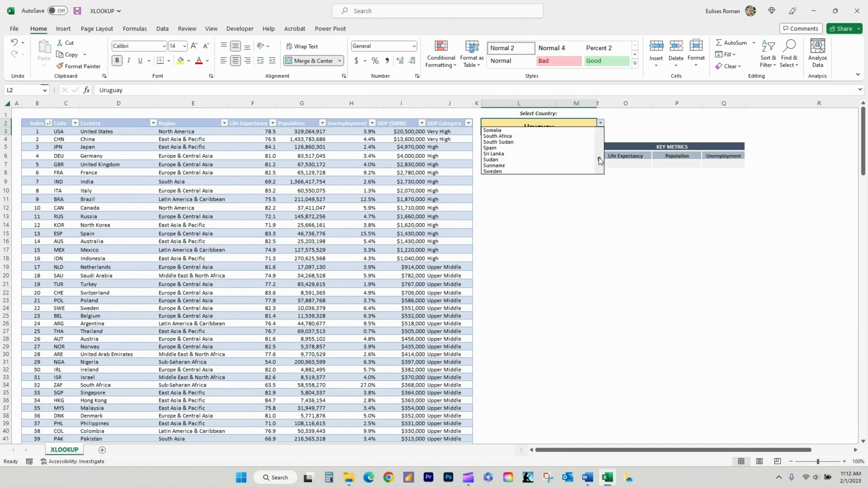
left_click(506, 148)
left_click(717, 232)
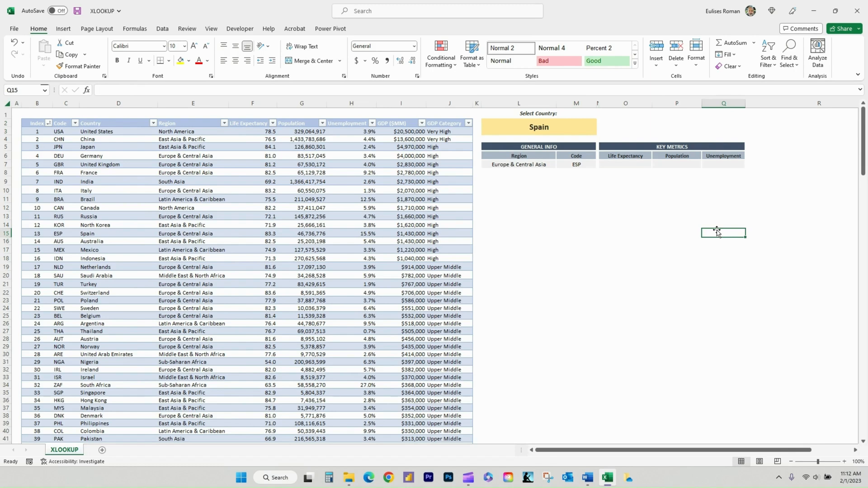
Review the Key Metrics headings of the report: Life Expectancy, Population and Unemployment.
left_click(657, 147)
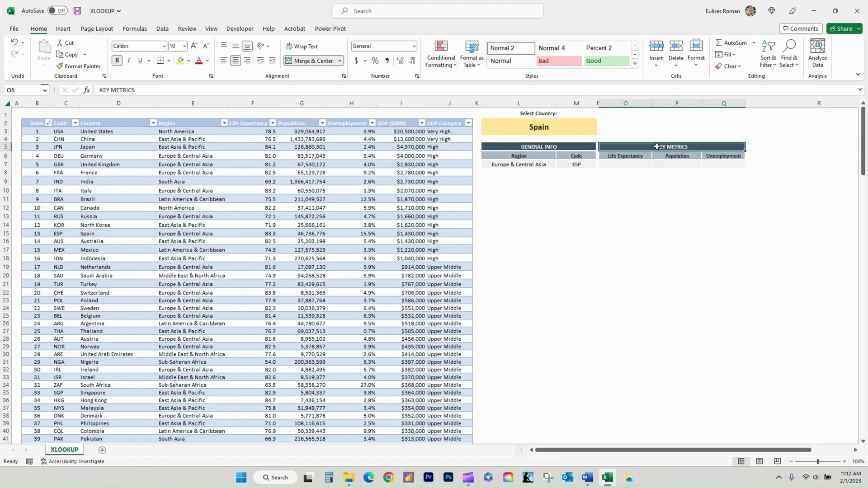
left_click(621, 156)
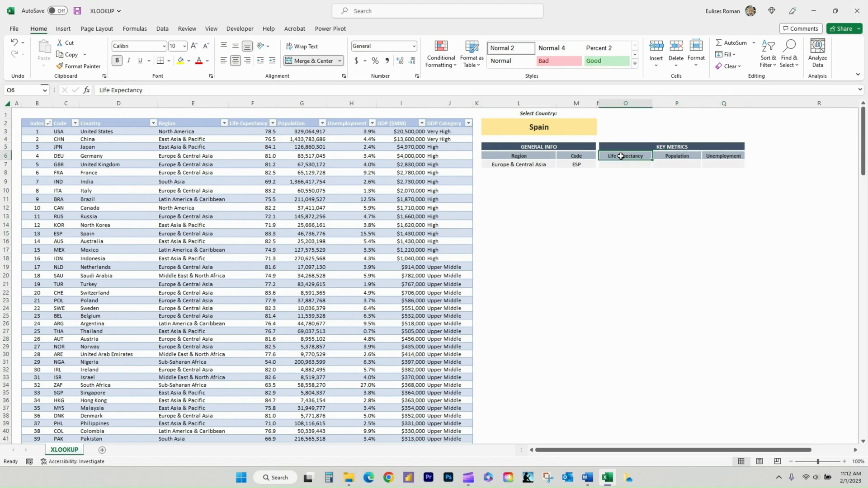
left_click(668, 156)
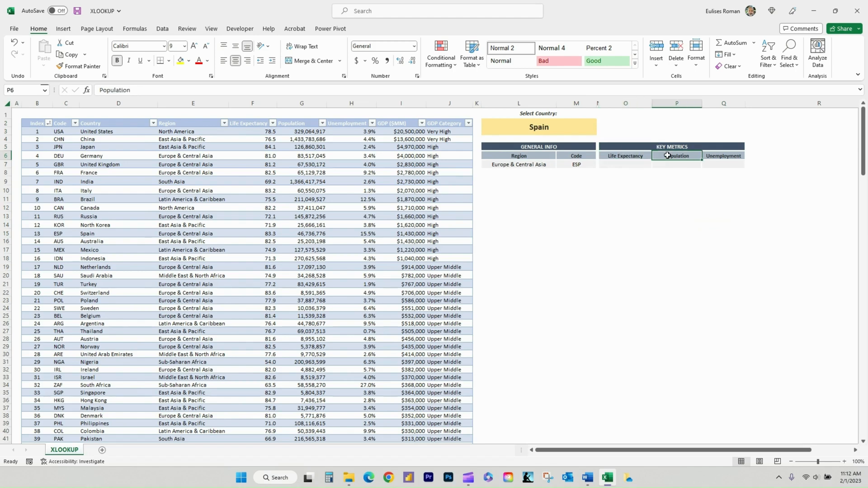
left_click(717, 155)
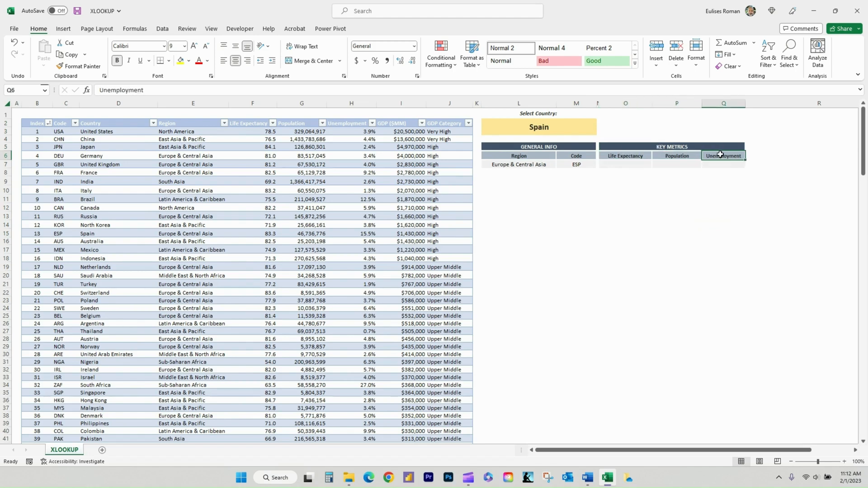
Enter =XLOOKUP(L2,Countries3[Country],Countries3[[Life Expectancy]:[Unemployment]]) in O7 to return all three key metrics for the selected country.
left_click(631, 165)
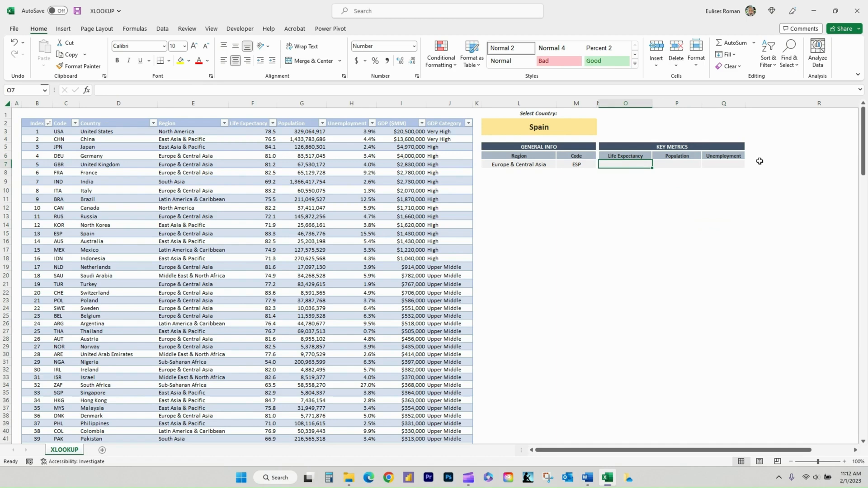
type("=XL")
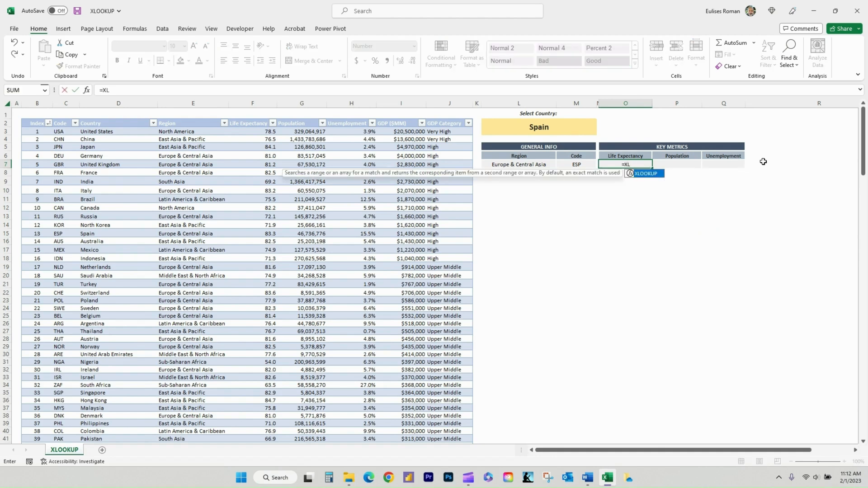
double_click(640, 175)
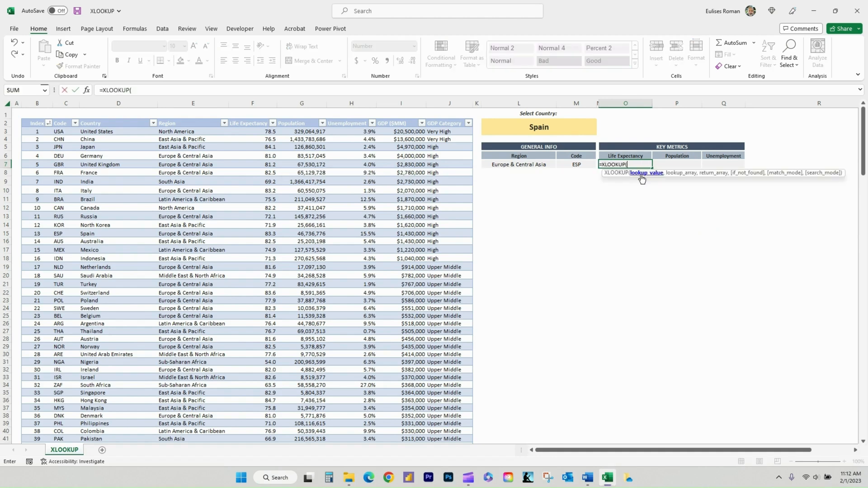
left_click(539, 130)
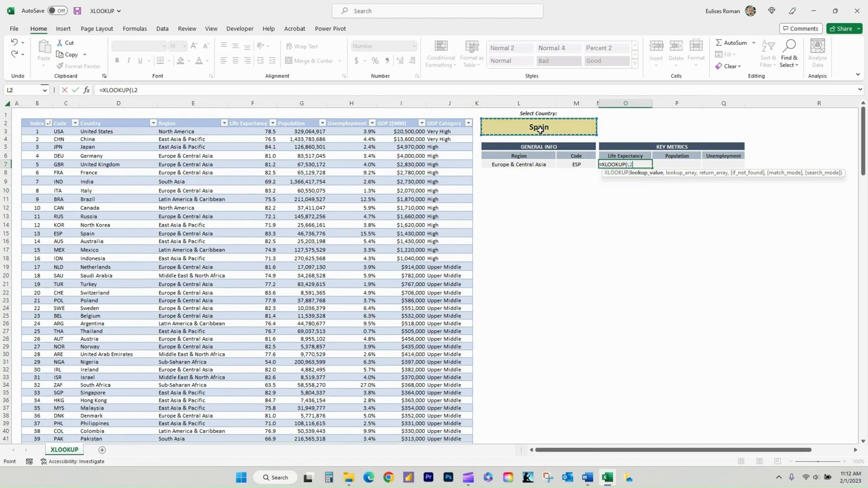
type(",")
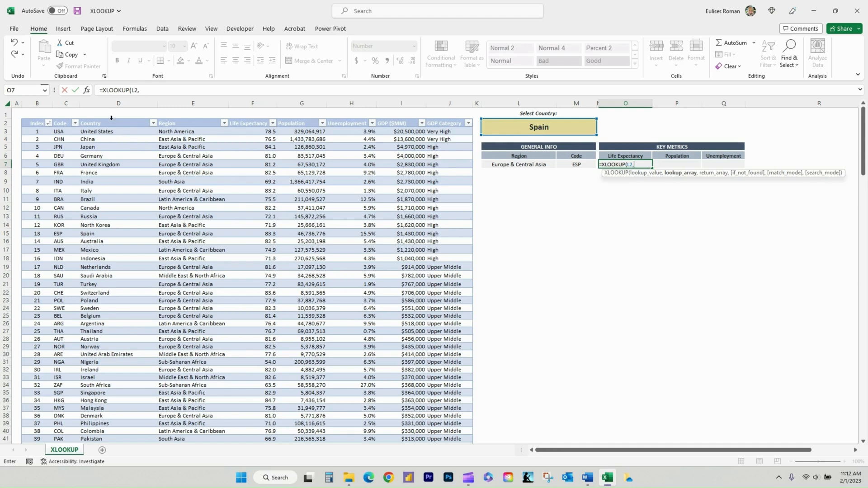
left_click(111, 118)
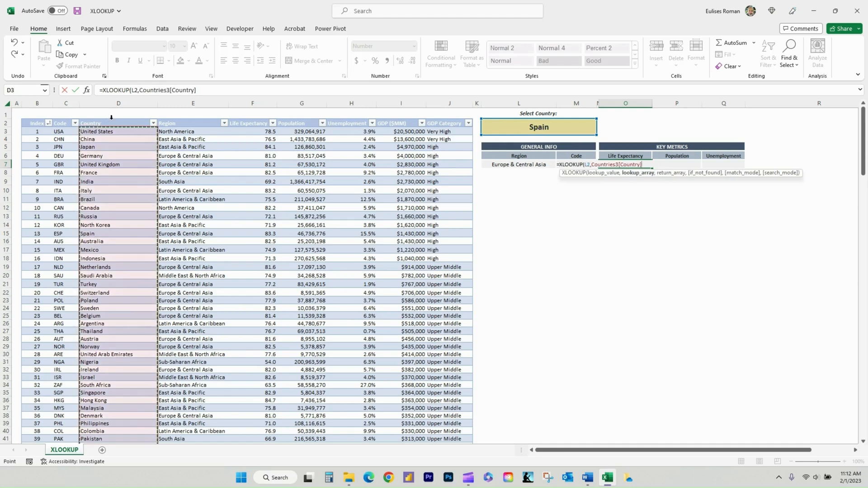
type(",")
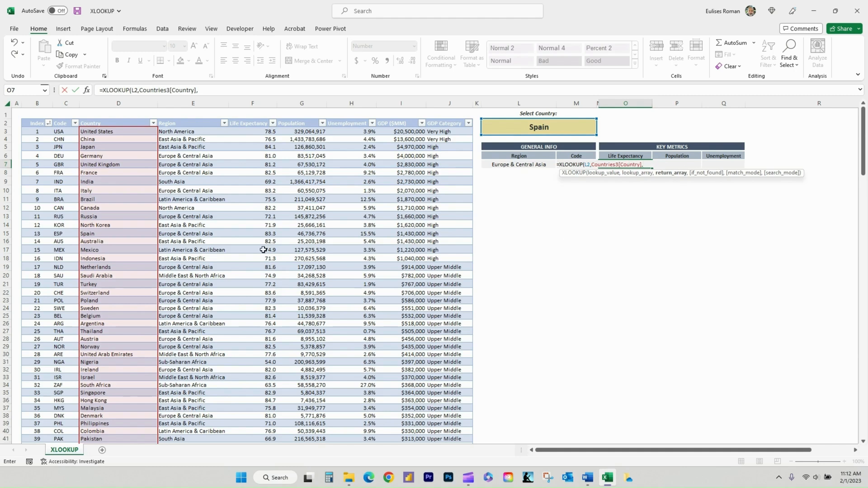
left_click(248, 118)
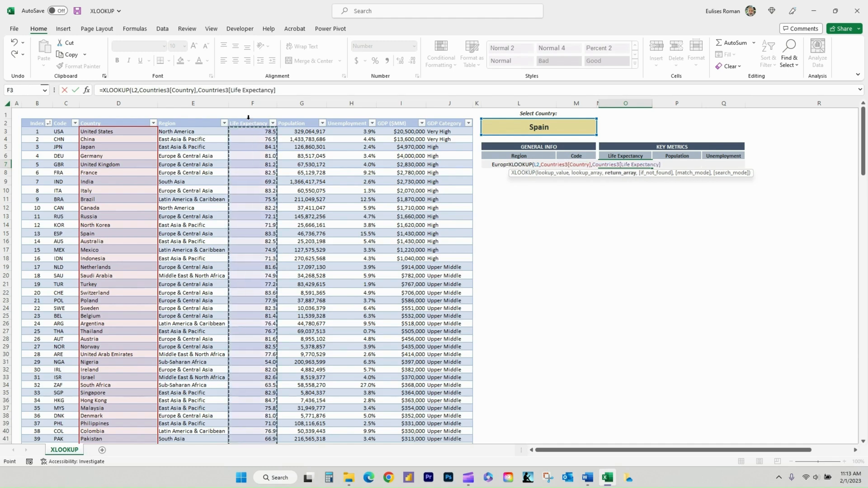
left_click(249, 117)
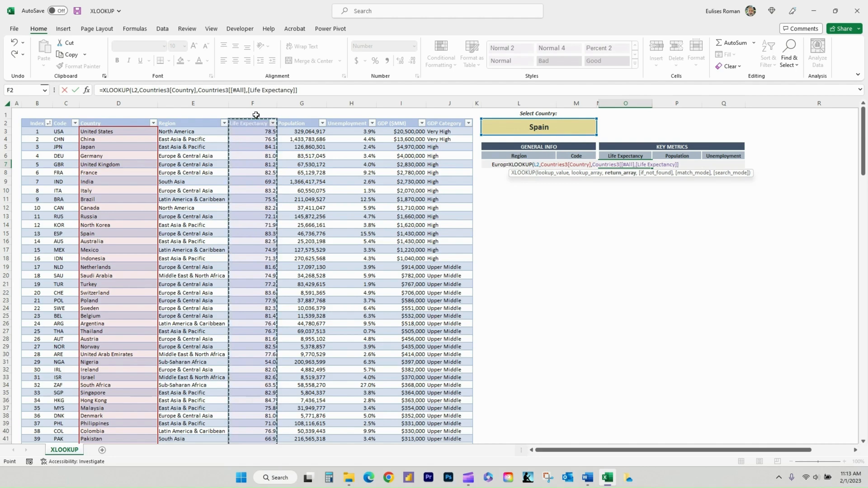
left_click_drag(248, 118, 337, 117)
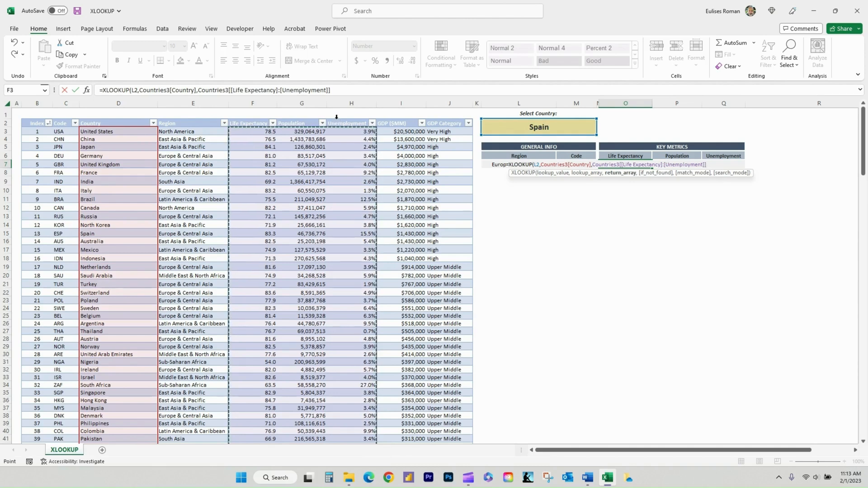
type(")")
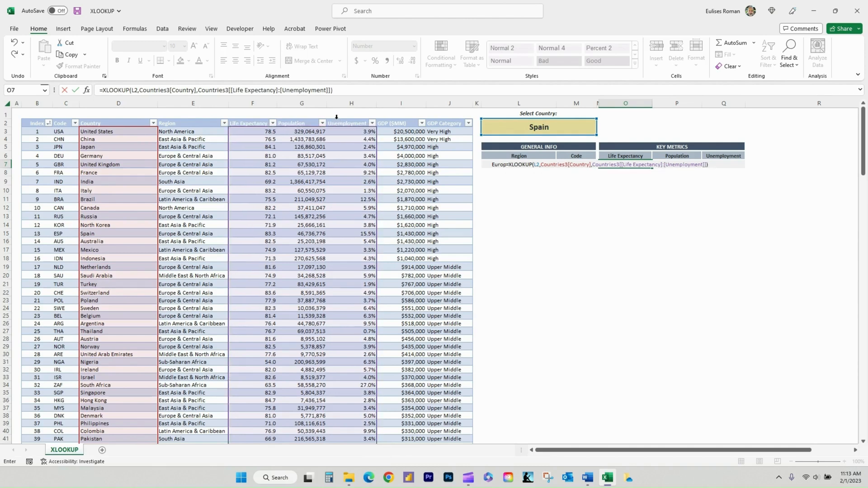
key("Return")
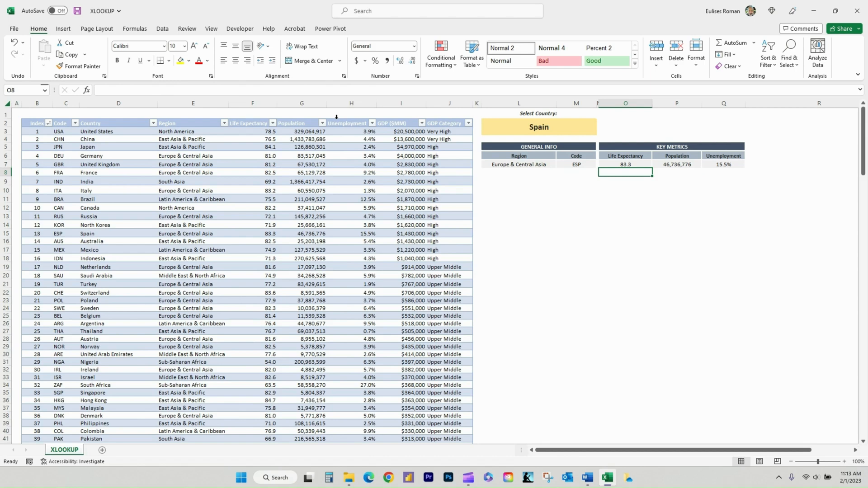
Test the key metrics lookup by choosing Suriname and Uruguay in turn as the selected country in L2.
left_click(567, 129)
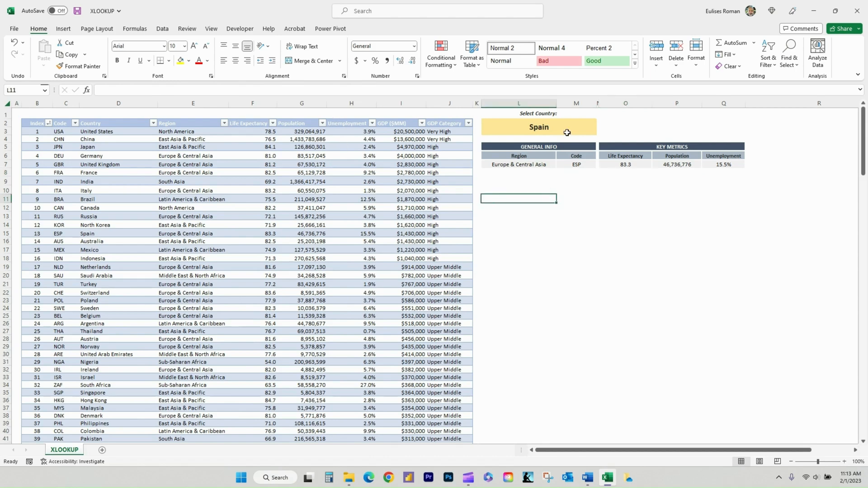
left_click(600, 123)
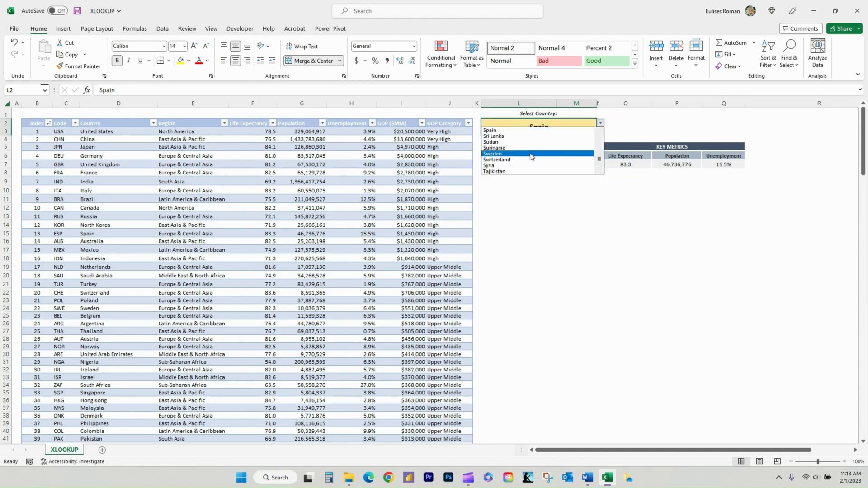
left_click(494, 148)
left_click(600, 123)
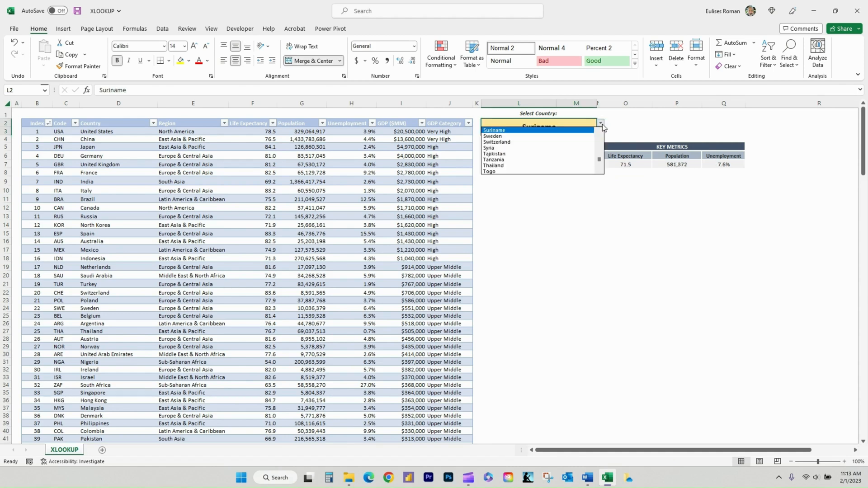
scroll(597, 168, "down", 6)
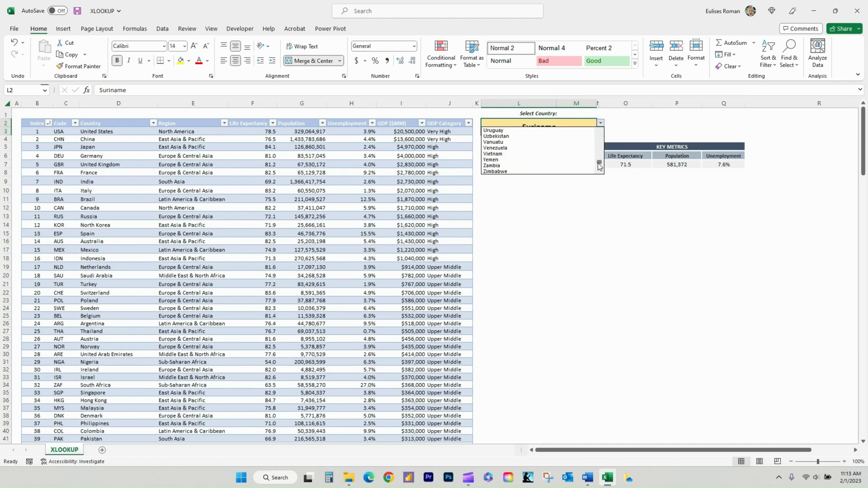
left_click(498, 130)
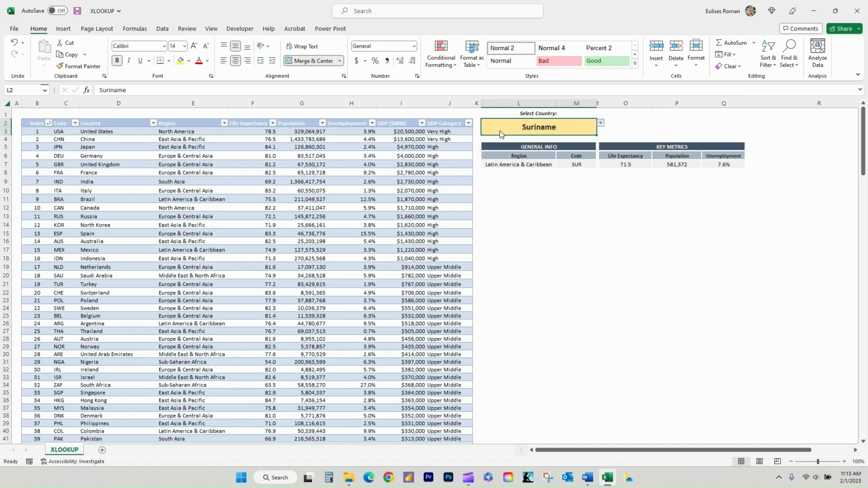
Set the selected country in L2 to United States.
left_click(600, 123)
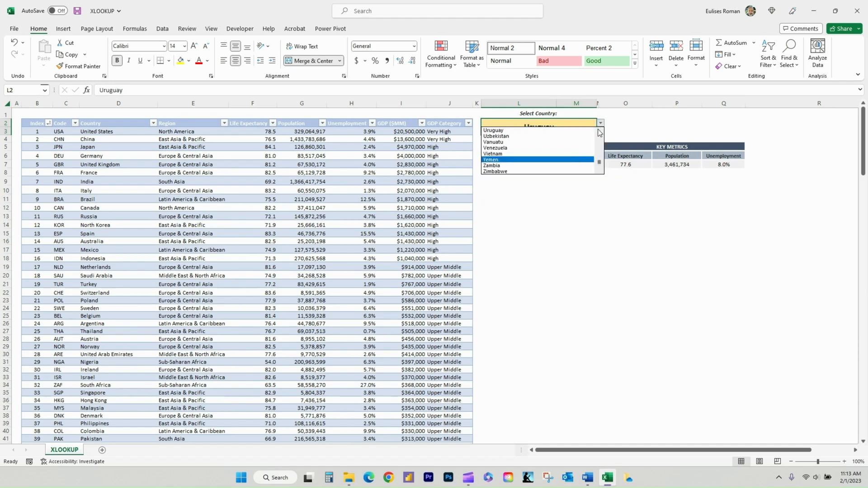
scroll(603, 136, "up", 1)
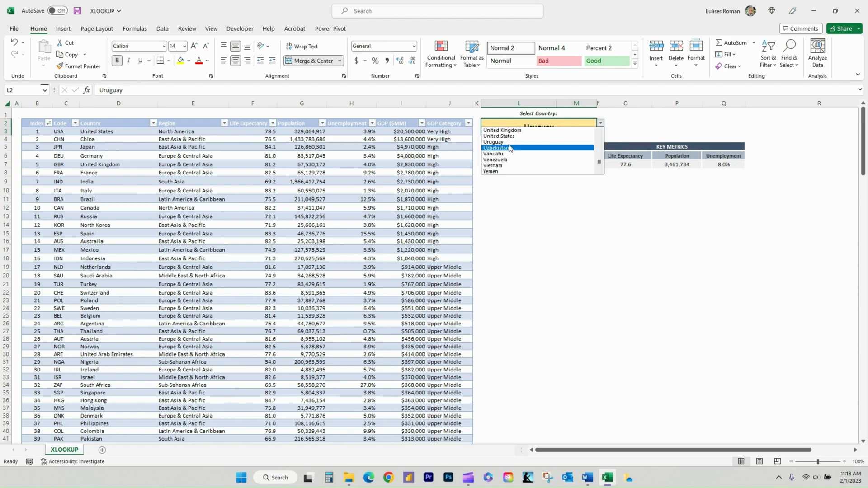
left_click(507, 131)
left_click(593, 216)
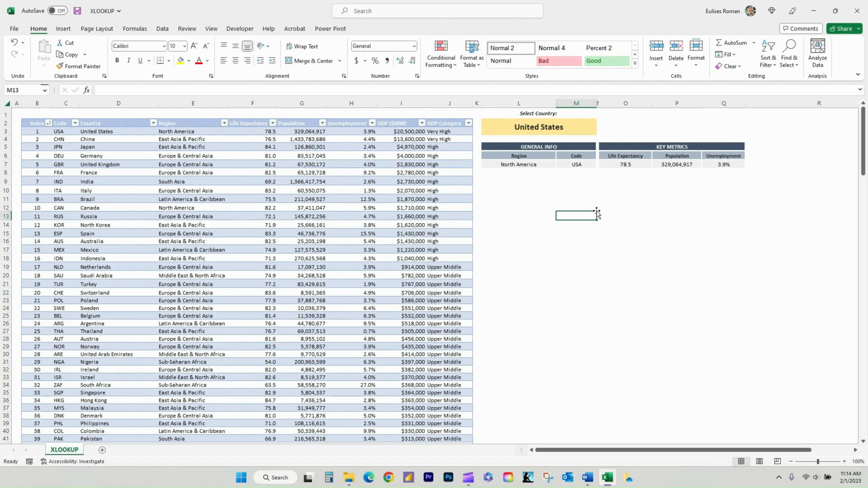
left_click(656, 275)
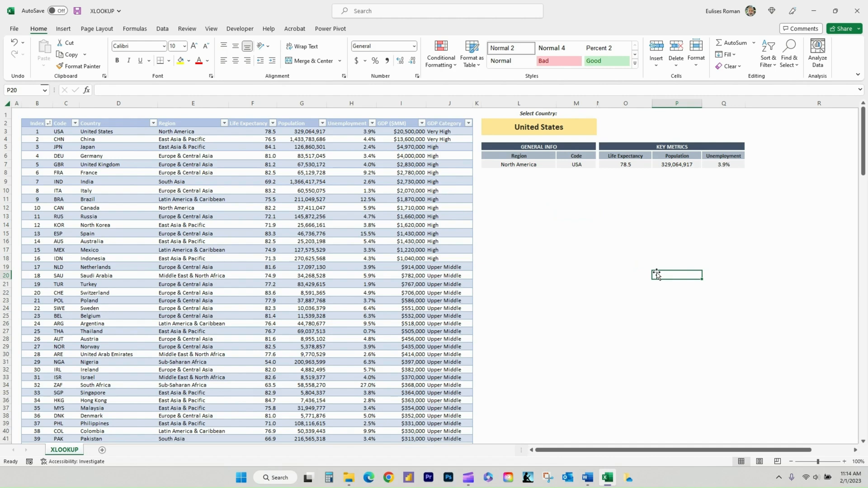
left_click(475, 480)
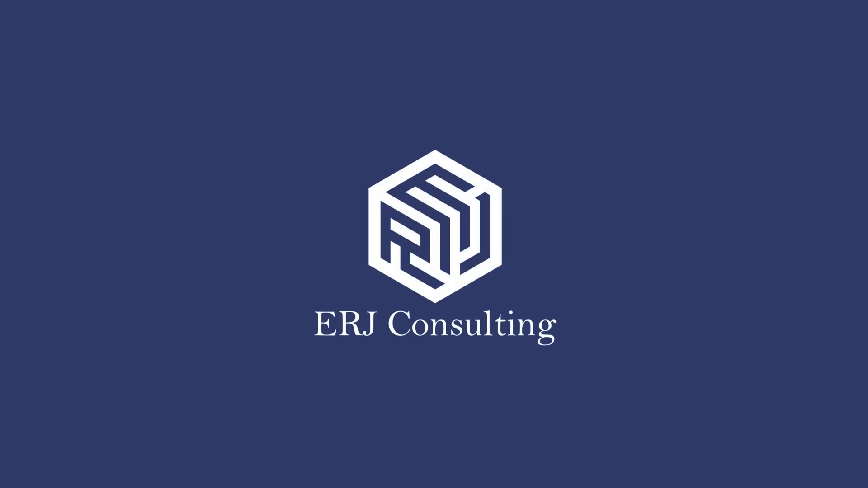